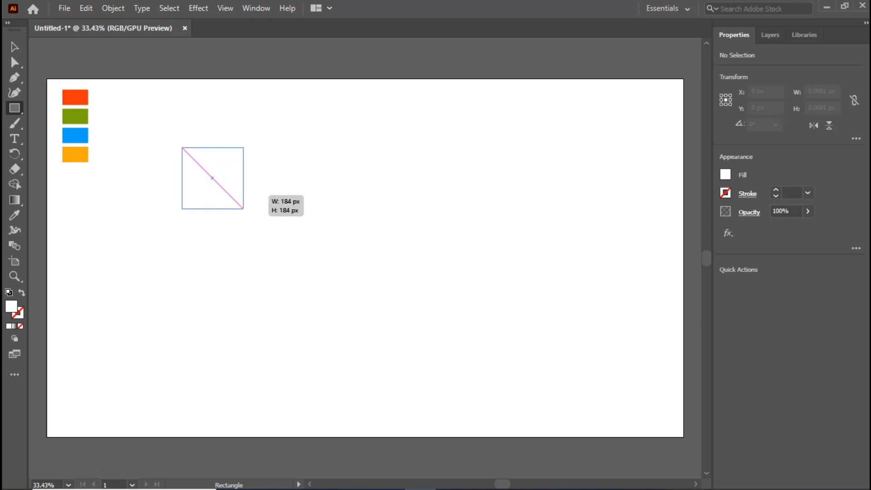
- Move the white square toward the artboard's center-left and fill it with the orange-red swatch color
{"action": "key", "text": "v"}
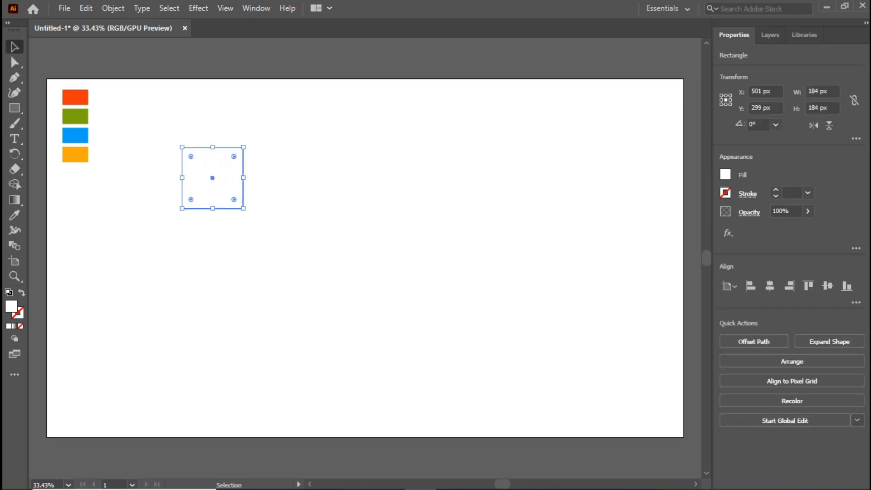
{"action": "left_click_drag", "start_coordinate": [181, 194], "coordinate": [222, 217]}
{"action": "left_click", "coordinate": [14, 215]}
{"action": "left_click", "coordinate": [76, 100]}
- Duplicate the orange-red square into a two-by-two grid and nudge the right-hand column left to tighten the gap
{"action": "left_click", "coordinate": [14, 47]}
{"action": "left_click_drag", "start_coordinate": [253, 201], "coordinate": [333, 263]}
{"action": "left_click", "coordinate": [253, 201], "text": "shift"}
{"action": "left_click", "coordinate": [253, 271], "text": "shift"}
{"action": "key", "text": "ctrl+shift+a"}
{"action": "key", "text": "Left"}
{"action": "key", "text": "Left"}
{"action": "key", "text": "Left"}
{"action": "key", "text": "Left"}
{"action": "key", "text": "Left"}
{"action": "key", "text": "Left"}
{"action": "key", "text": "Left"}
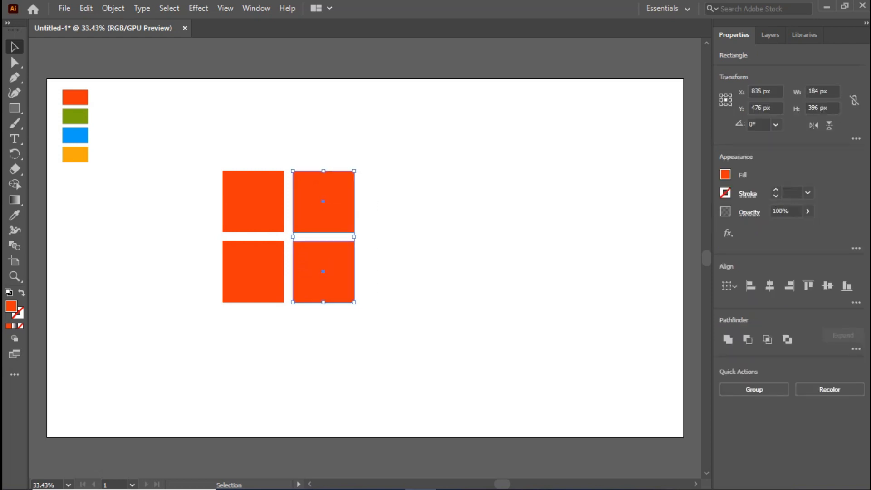
- Align the squares of each column on their horizontal centers and those of each row on their vertical centers
{"action": "left_click", "coordinate": [770, 285]}
{"action": "left_click", "coordinate": [411, 195]}
{"action": "left_click_drag", "start_coordinate": [215, 152], "coordinate": [259, 267]}
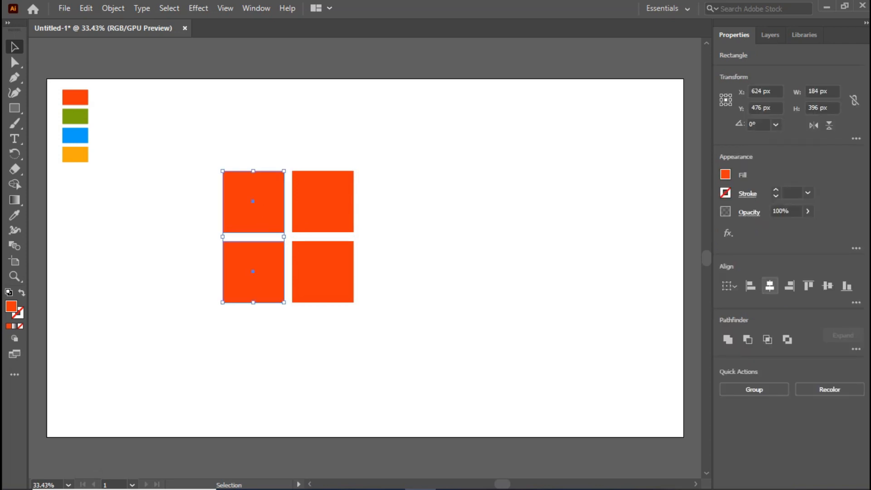
{"action": "left_click", "coordinate": [422, 277]}
{"action": "left_click_drag", "start_coordinate": [422, 277], "coordinate": [270, 267]}
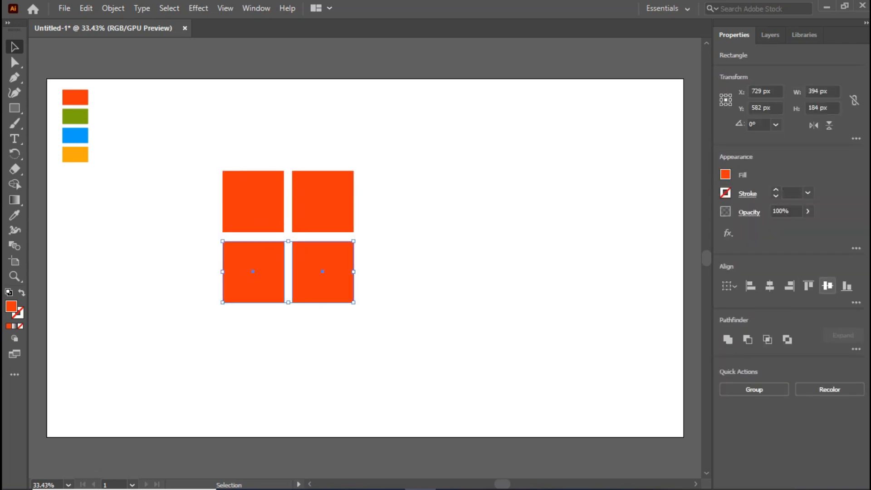
{"action": "left_click", "coordinate": [399, 181]}
{"action": "left_click_drag", "start_coordinate": [370, 151], "coordinate": [179, 335]}
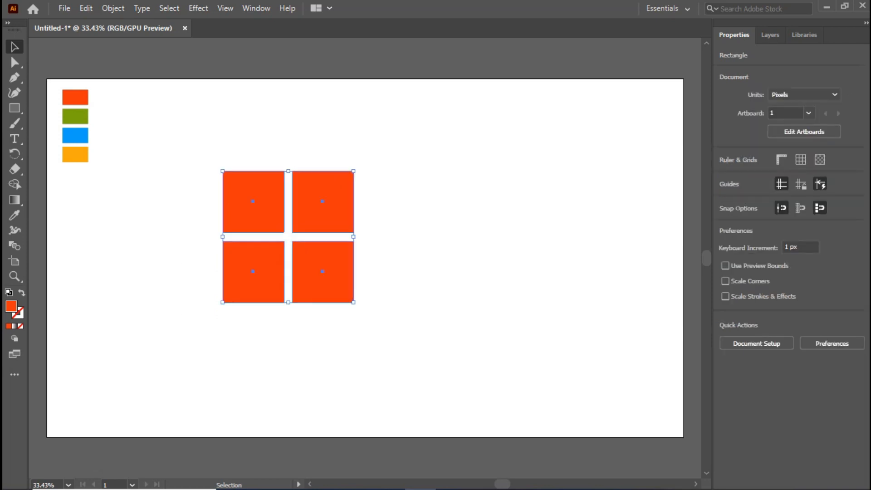
{"action": "left_click", "coordinate": [770, 285]}
{"action": "key", "text": "ctrl+z"}
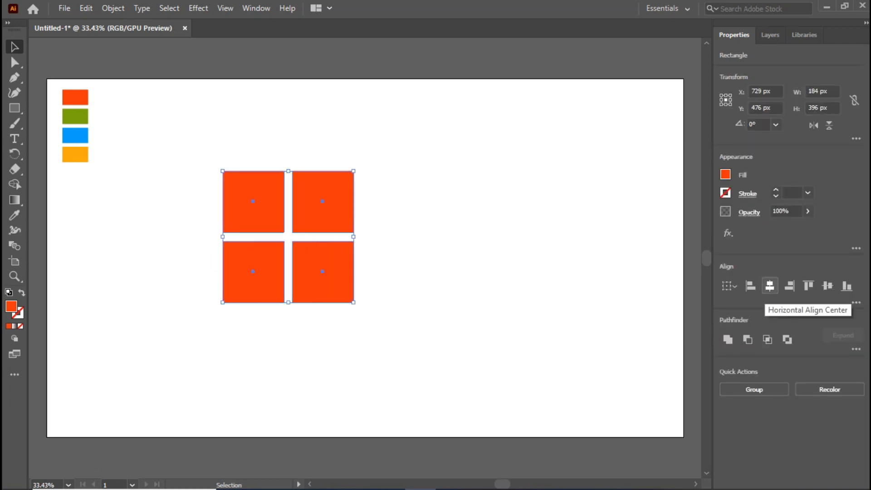
{"action": "left_click", "coordinate": [427, 259]}
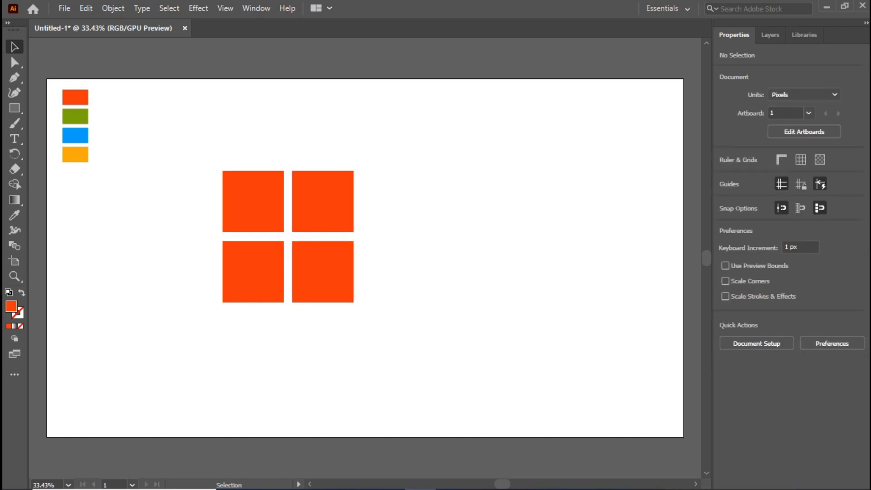
- Nudge the left column of squares about 8 px to the right to narrow the vertical gap
{"action": "left_click_drag", "start_coordinate": [341, 253], "coordinate": [286, 306]}
{"action": "key", "text": "Right"}
{"action": "key", "text": "Right"}
{"action": "key", "text": "Right"}
{"action": "key", "text": "Right"}
{"action": "key", "text": "Right"}
{"action": "key", "text": "Right"}
{"action": "key", "text": "Right"}
{"action": "key", "text": "Right"}
{"action": "key", "text": "Right"}
{"action": "key", "text": "Right"}
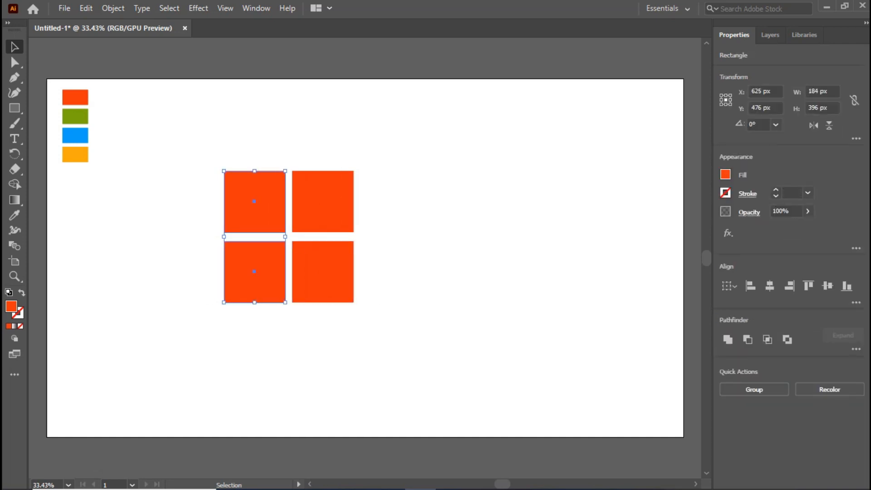
{"action": "key", "text": "Right"}
{"action": "key", "text": "Right"}
{"action": "key", "text": "Right"}
{"action": "key", "text": "Left"}
{"action": "key", "text": "Left"}
{"action": "key", "text": "Left"}
- Nudge the bottom row of squares about 12 px up to narrow the horizontal gap
{"action": "left_click_drag", "start_coordinate": [366, 318], "coordinate": [268, 281]}
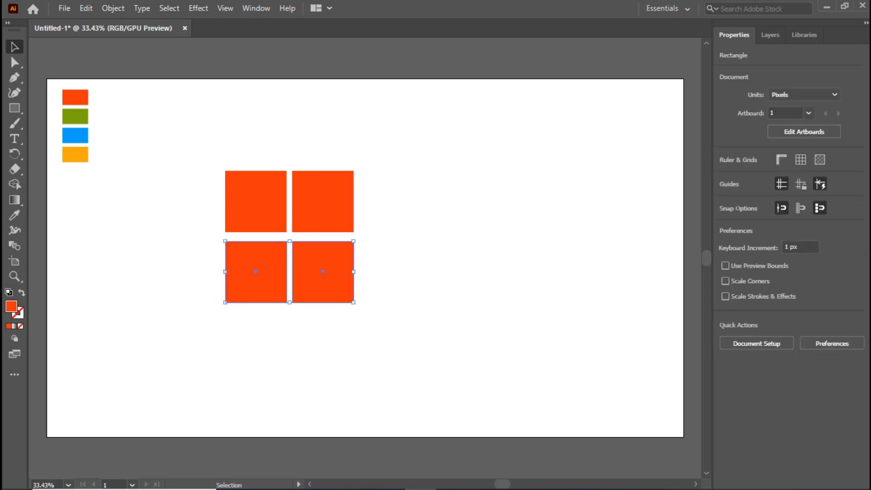
{"action": "key", "text": "Up"}
{"action": "key", "text": "Up"}
{"action": "key", "text": "Up"}
{"action": "key", "text": "Up"}
{"action": "key", "text": "Up"}
{"action": "key", "text": "Up"}
{"action": "key", "text": "Up"}
{"action": "key", "text": "Up"}
{"action": "key", "text": "Up"}
{"action": "key", "text": "Up"}
{"action": "key", "text": "Up"}
{"action": "key", "text": "Up"}
{"action": "key", "text": "Up"}
{"action": "key", "text": "Up"}
{"action": "key", "text": "Up"}
{"action": "key", "text": "Up"}
{"action": "key", "text": "Up"}
{"action": "left_click", "coordinate": [390, 268]}
- Recolor the upper-right square of the grid with the green swatch using the Eyedropper
{"action": "left_click", "coordinate": [322, 201]}
{"action": "left_click", "coordinate": [14, 215]}
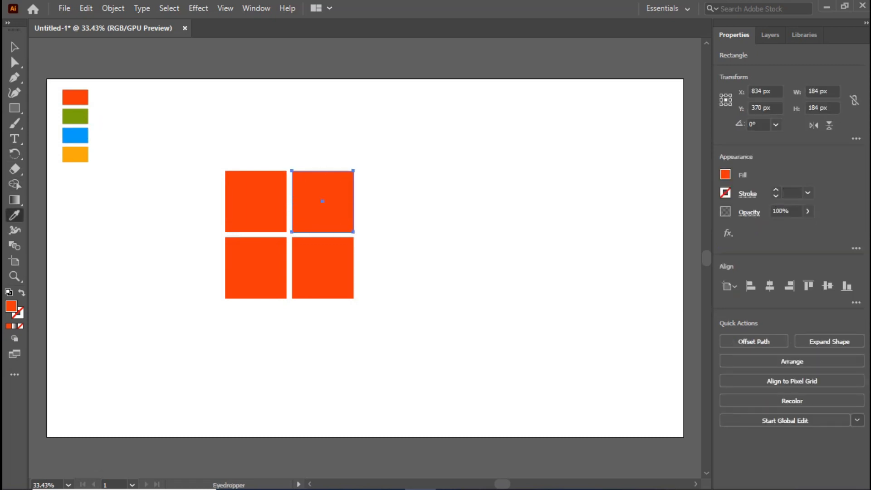
{"action": "left_click", "coordinate": [80, 117]}
{"action": "key", "text": "v"}
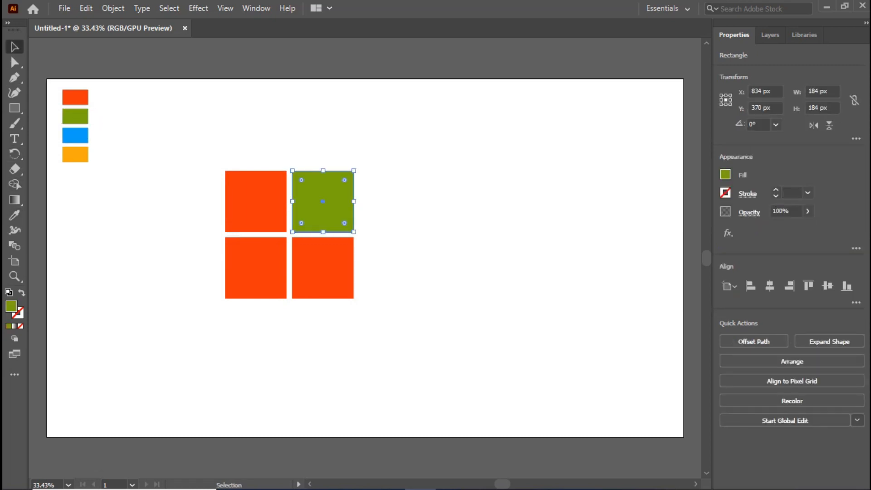
- Recolor the lower-left square of the grid with the blue swatch using the Eyedropper
{"action": "left_click", "coordinate": [256, 267]}
{"action": "key", "text": "i"}
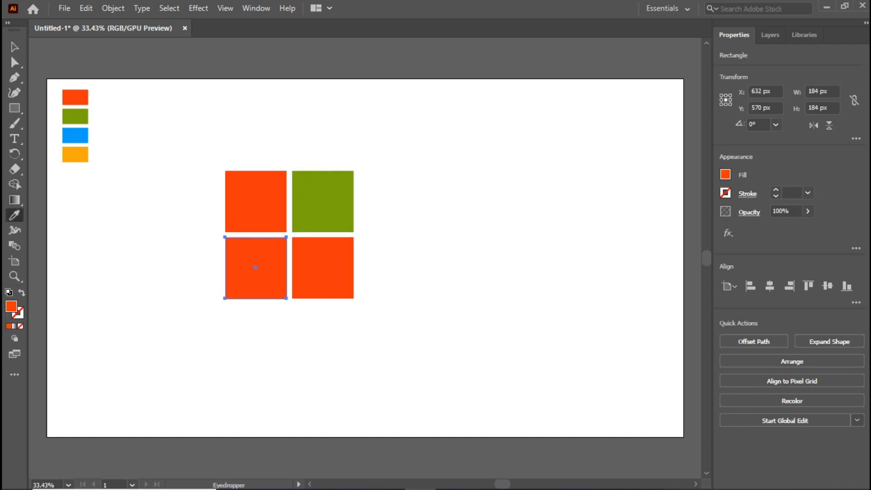
{"action": "left_click", "coordinate": [81, 139]}
{"action": "left_click", "coordinate": [14, 47]}
- Recolor the lower-right square of the grid with the yellow-orange swatch using the Eyedropper
{"action": "left_click", "coordinate": [323, 268]}
{"action": "key", "text": "i"}
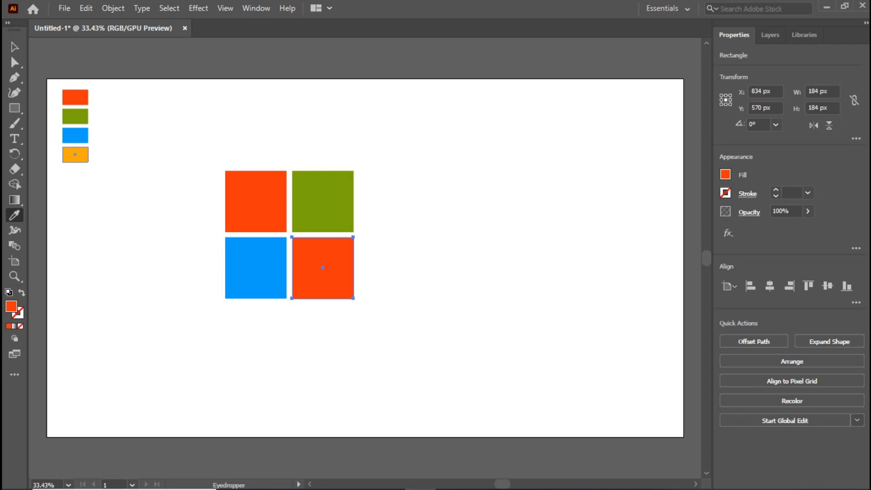
{"action": "left_click", "coordinate": [79, 154]}
{"action": "key", "text": "v"}
- Group the four colored squares and move them toward the left side of the artboard, centered vertically
{"action": "left_click_drag", "start_coordinate": [181, 148], "coordinate": [304, 290]}
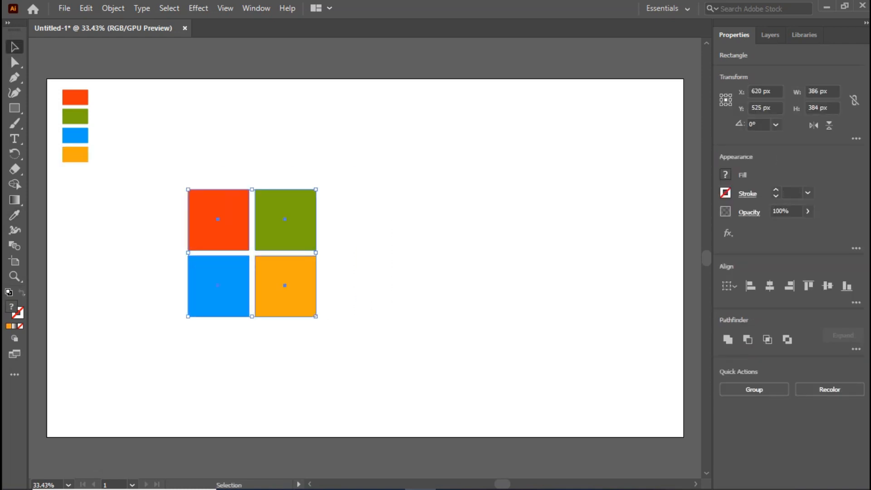
{"action": "right_click", "coordinate": [266, 288]}
{"action": "left_click", "coordinate": [295, 100]}
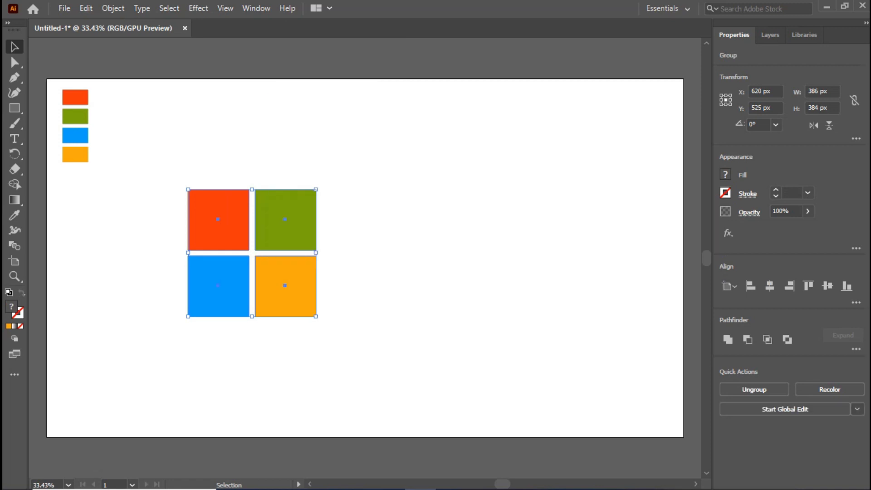
{"action": "left_click_drag", "start_coordinate": [285, 285], "coordinate": [273, 291]}
{"action": "left_click", "coordinate": [363, 272]}
- Place a point text object beside the colored squares and enlarge it to about 166 pt
{"action": "left_click", "coordinate": [14, 138]}
{"action": "left_click", "coordinate": [347, 252]}
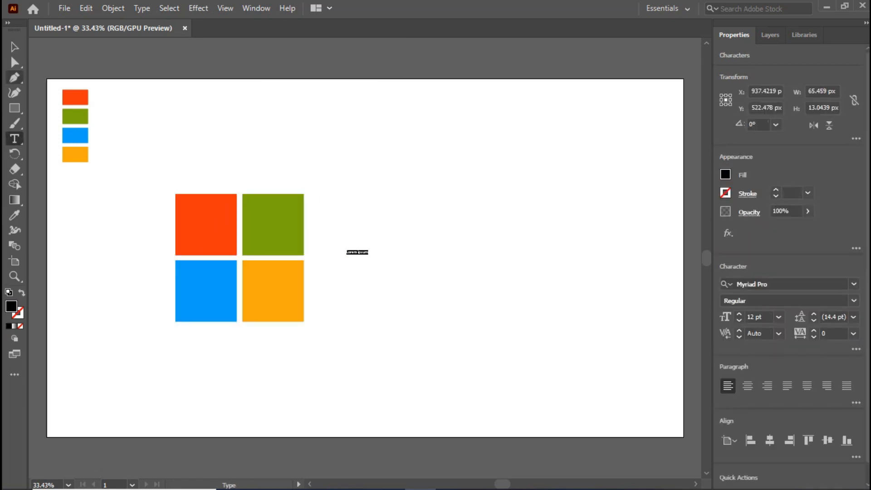
{"action": "left_click", "coordinate": [15, 47]}
{"action": "left_click_drag", "start_coordinate": [369, 257], "coordinate": [520, 267]}
- Replace the placeholder text beside the squares with "Microsoft"
{"action": "key", "text": "t"}
{"action": "left_click", "coordinate": [369, 254]}
{"action": "key", "text": "ctrl+a"}
{"action": "key", "text": "BackSpace"}
{"action": "type", "text": "M"}
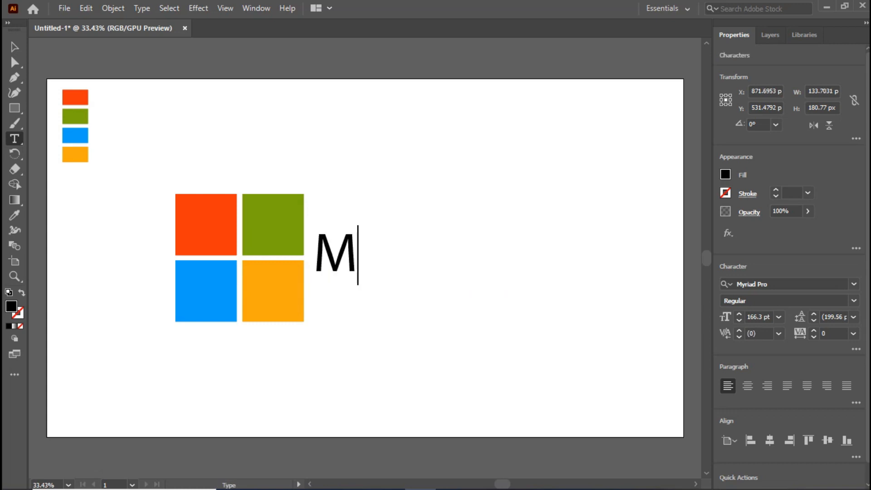
{"action": "type", "text": "icrosoft"}
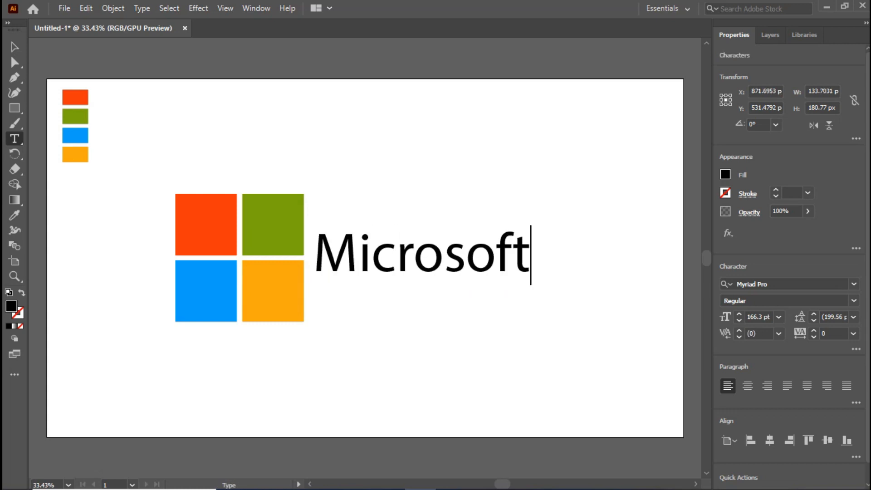
- Enlarge the Microsoft text to about 272.5 pt and position it directly beside the squares
{"action": "left_click", "coordinate": [14, 47]}
{"action": "left_click_drag", "start_coordinate": [312, 271], "coordinate": [326, 271]}
{"action": "left_click_drag", "start_coordinate": [544, 285], "coordinate": [630, 351]}
{"action": "left_click_drag", "start_coordinate": [465, 270], "coordinate": [520, 274]}
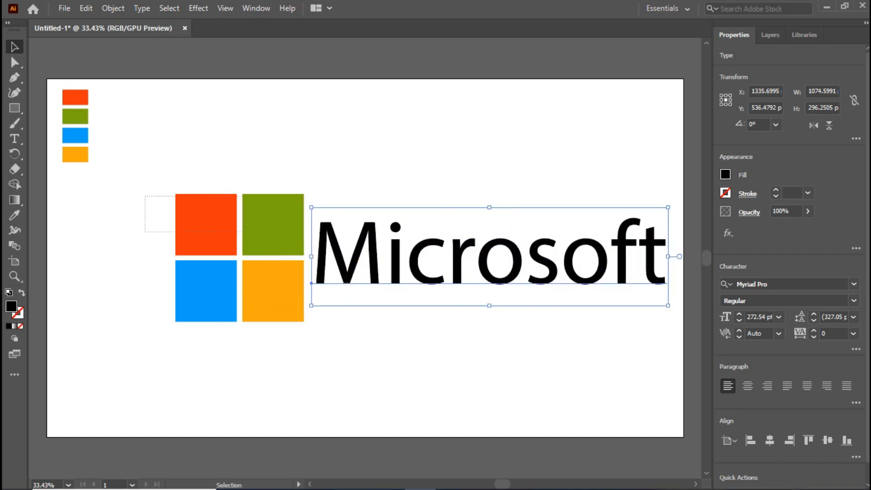
- Move the squares and the Microsoft text together about 138 px to the left
{"action": "left_click_drag", "start_coordinate": [242, 232], "coordinate": [375, 294]}
{"action": "left_click_drag", "start_coordinate": [343, 267], "coordinate": [297, 268]}
{"action": "left_click", "coordinate": [354, 186]}
- Set the font of the Microsoft text to Franklin Gothic Medium
{"action": "left_click", "coordinate": [350, 227]}
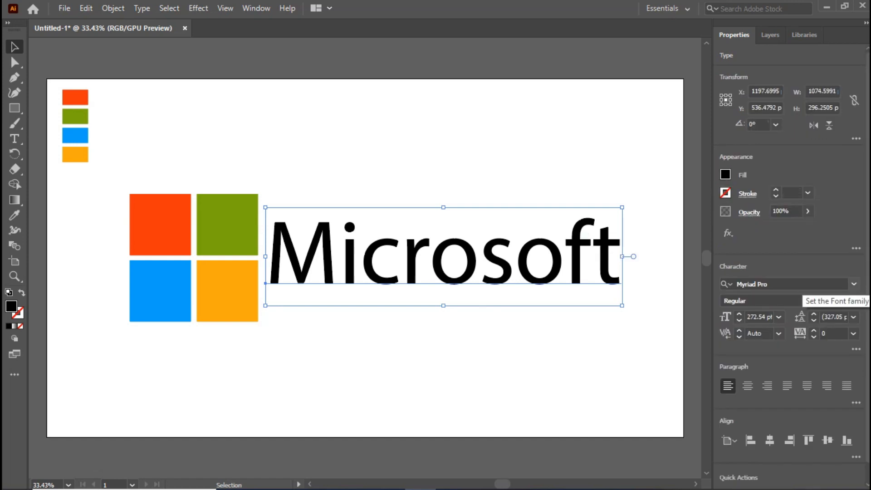
{"action": "left_click", "coordinate": [853, 284]}
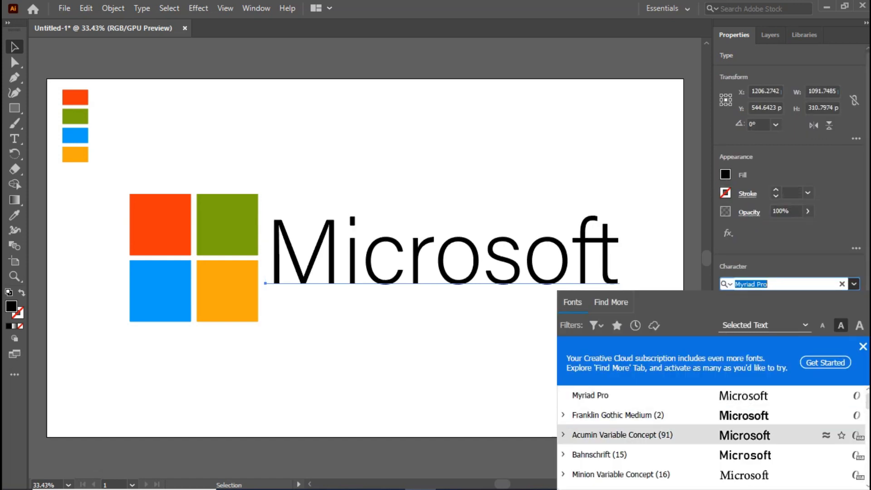
{"action": "left_click", "coordinate": [744, 415]}
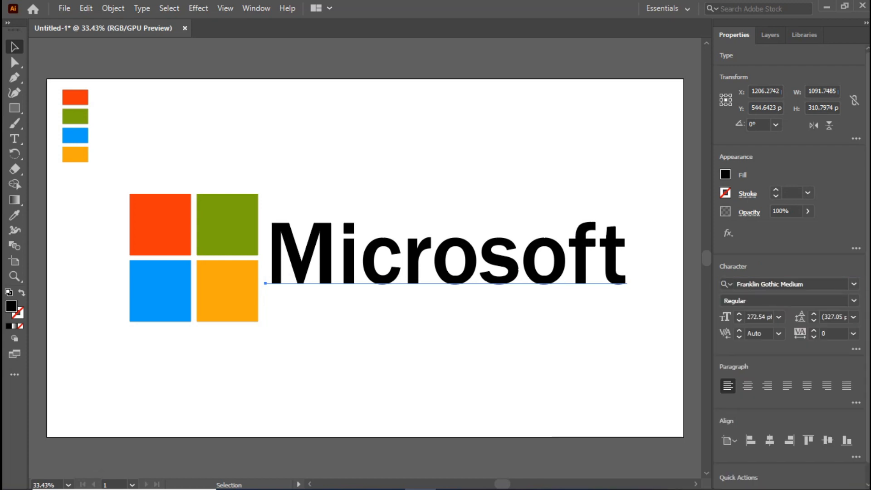
- Nudge the Microsoft text about 5 px down and 3 px left to line it up with the squares
{"action": "key", "text": "Down"}
{"action": "key", "text": "Down"}
{"action": "key", "text": "Down"}
{"action": "key", "text": "Left"}
{"action": "key", "text": "Left"}
{"action": "key", "text": "Left"}
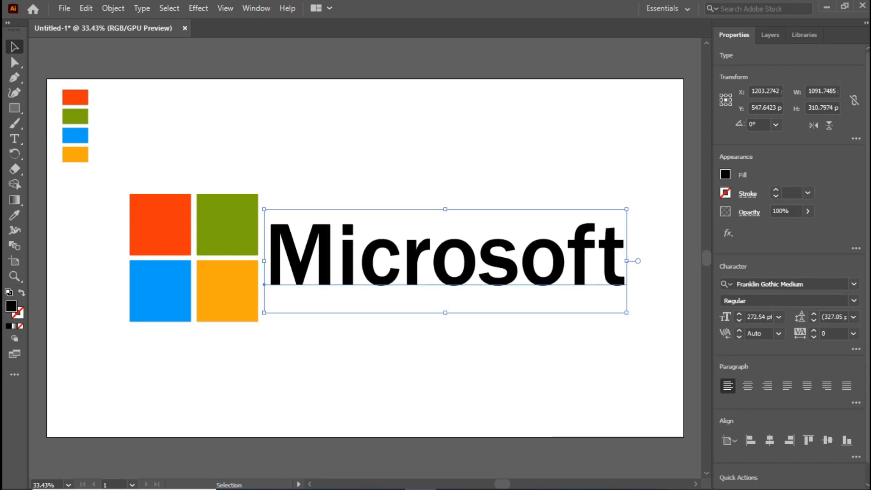
{"action": "key", "text": "Down"}
{"action": "left_click", "coordinate": [226, 159]}
{"action": "left_click", "coordinate": [302, 258]}
{"action": "left_click", "coordinate": [290, 172]}
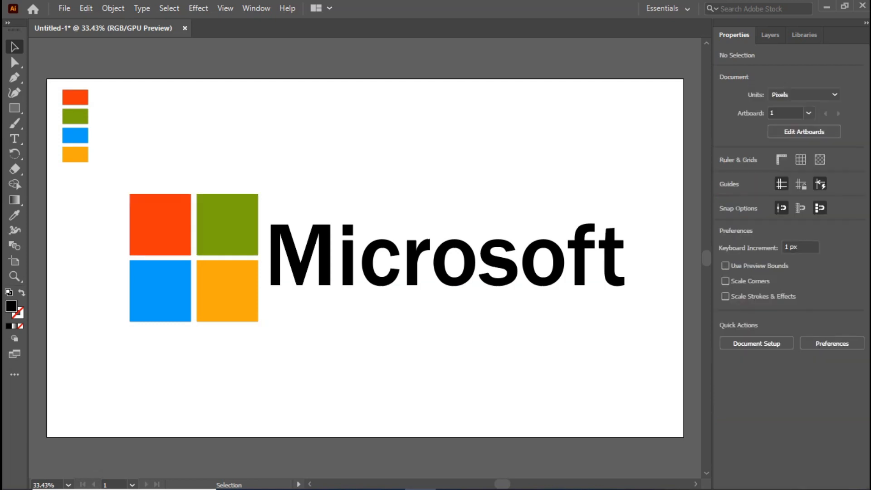
- Nudge the Microsoft text 5 px to the right, away from the squares
{"action": "left_click", "coordinate": [302, 258]}
{"action": "key", "text": "Right"}
{"action": "key", "text": "Right"}
{"action": "key", "text": "Right"}
{"action": "key", "text": "Right"}
{"action": "key", "text": "Right"}
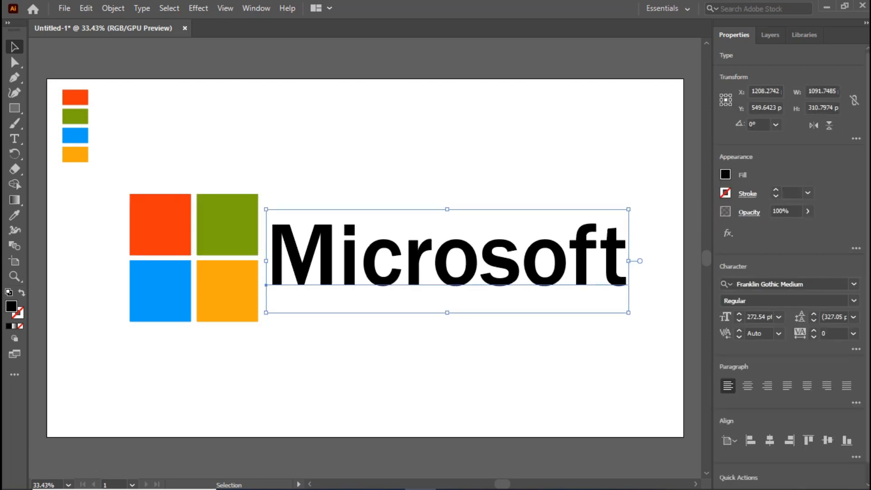
- Group the colored squares and the Microsoft text into a single logo
{"action": "left_click", "coordinate": [225, 159]}
{"action": "left_click_drag", "start_coordinate": [225, 159], "coordinate": [321, 258]}
{"action": "right_click", "coordinate": [240, 228]}
{"action": "left_click", "coordinate": [273, 324]}
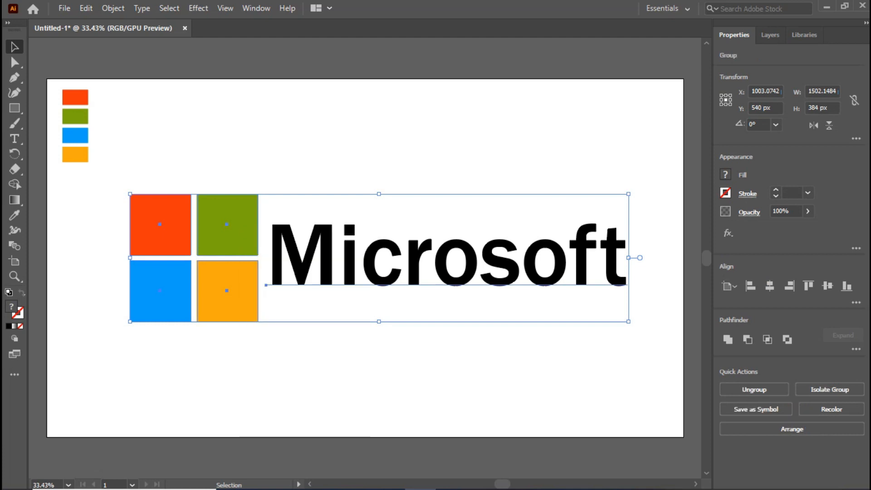
- Delete the four small color swatches in the artboard's upper-left corner
{"action": "left_click", "coordinate": [309, 363]}
{"action": "left_click_drag", "start_coordinate": [114, 85], "coordinate": [65, 166]}
{"action": "key", "text": "Delete"}
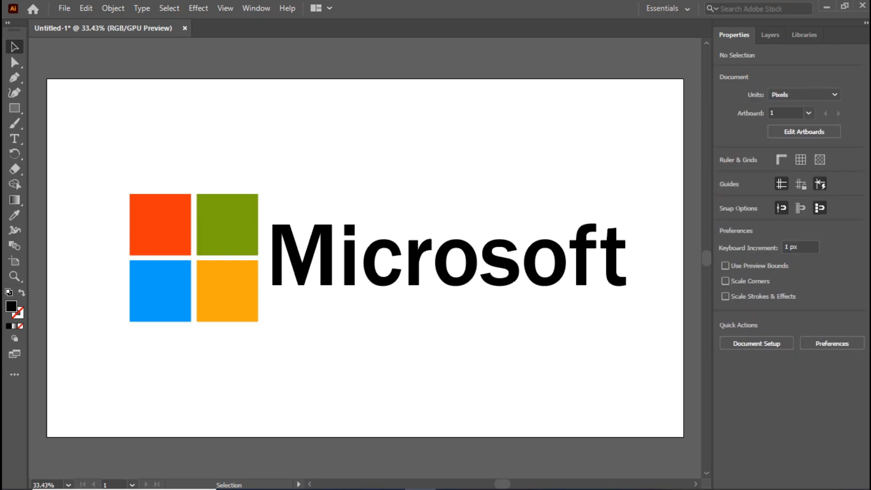
- Start a Save for Web export of the logo and fit its preview on screen
{"action": "key", "text": "ctrl+alt+shift+s"}
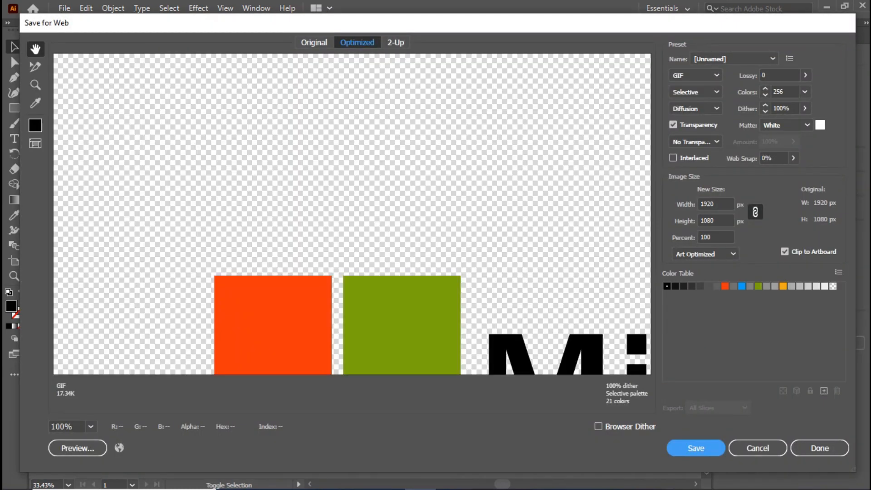
{"action": "left_click", "coordinate": [91, 427]}
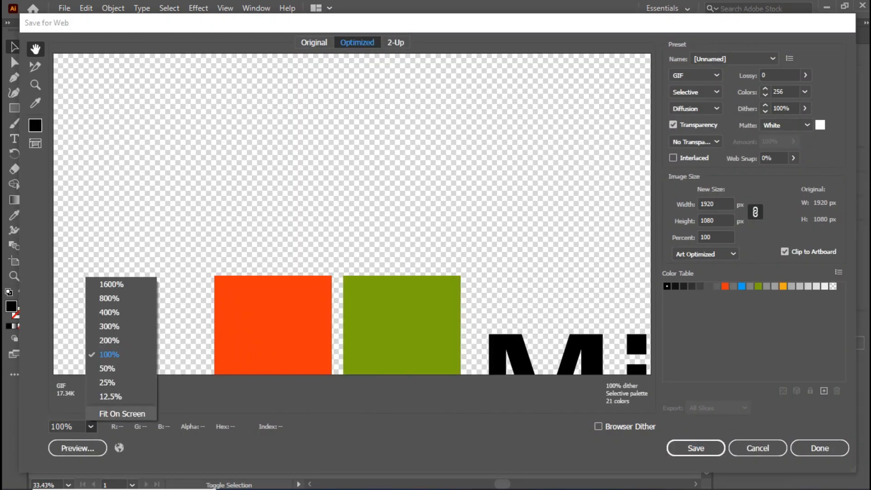
{"action": "left_click", "coordinate": [122, 414]}
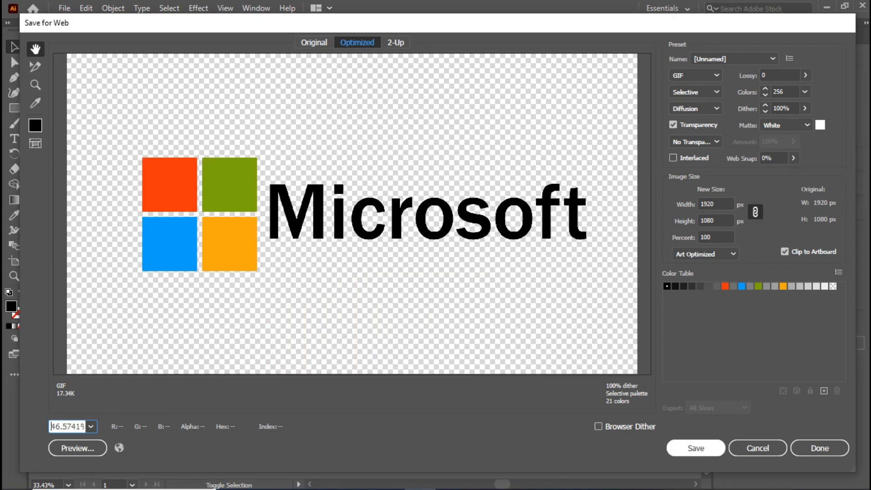
- Save the optimized GIF as "microsoft" in the Documents folder, overwriting the existing file
{"action": "left_click", "coordinate": [696, 447]}
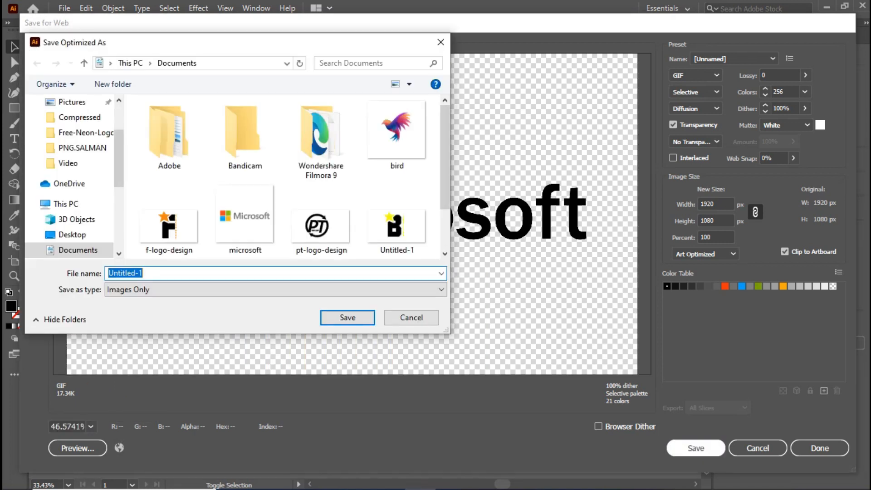
{"action": "type", "text": "microsoft"}
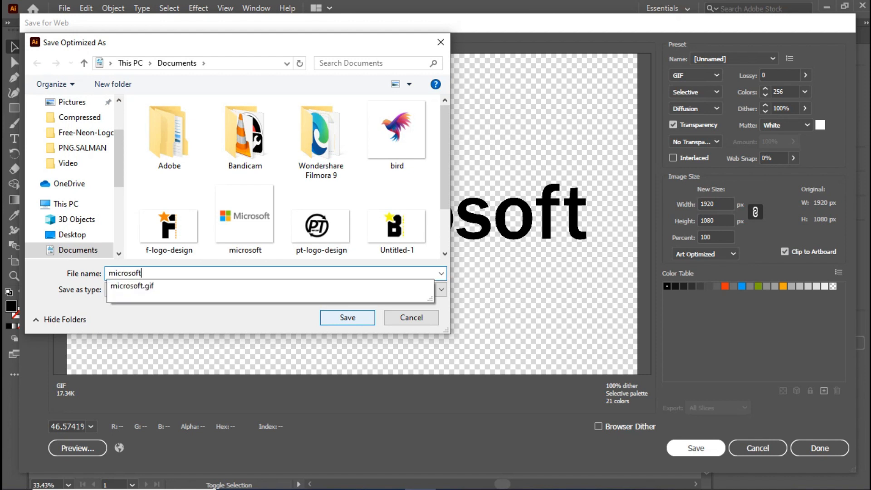
{"action": "left_click", "coordinate": [227, 286]}
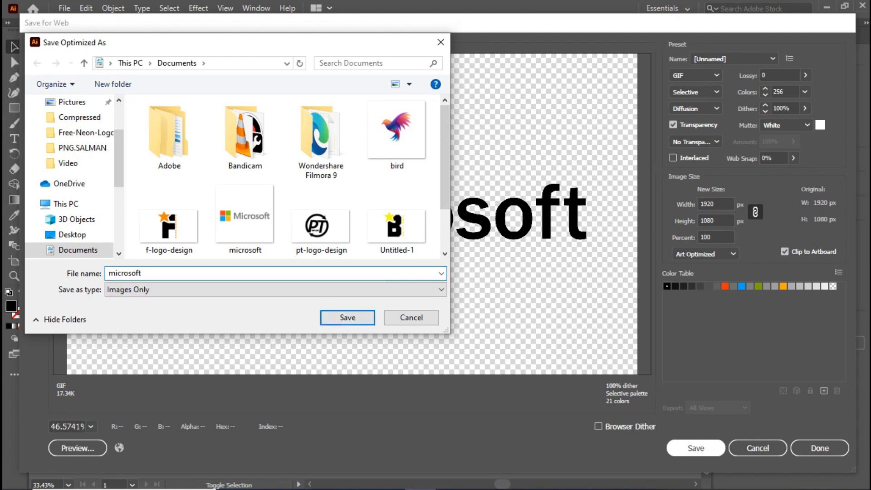
{"action": "left_click", "coordinate": [348, 317]}
{"action": "key", "text": "Return"}
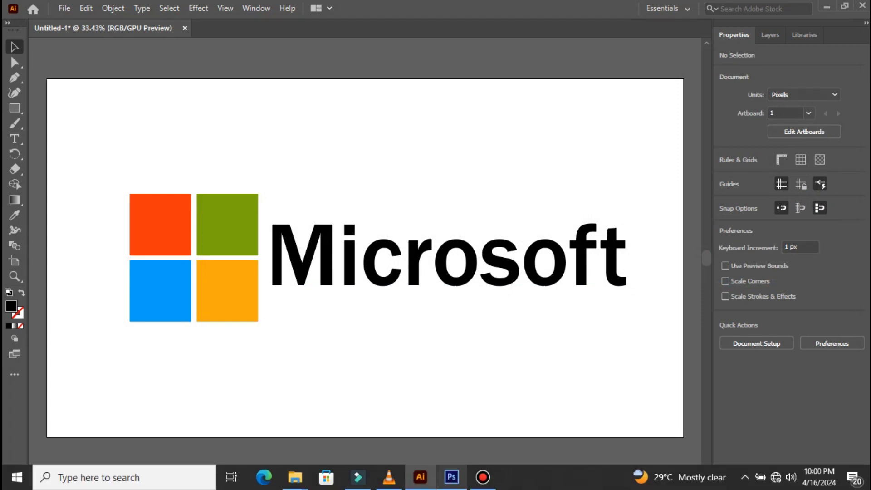
- Switch to Photoshop and open Free Neon Logo Mockup.psd from the Free-Neon-Logo-Mockup folder on drive D
{"action": "left_click", "coordinate": [452, 479]}
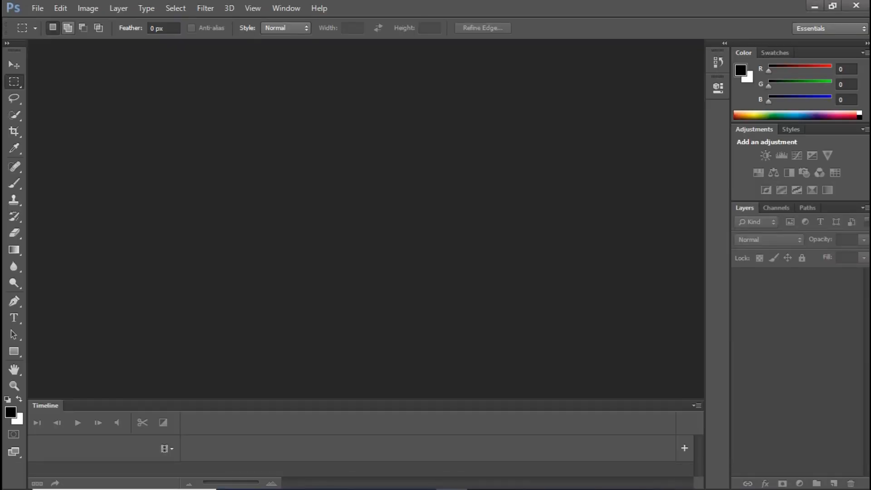
{"action": "key", "text": "alt+f"}
{"action": "key", "text": "Down"}
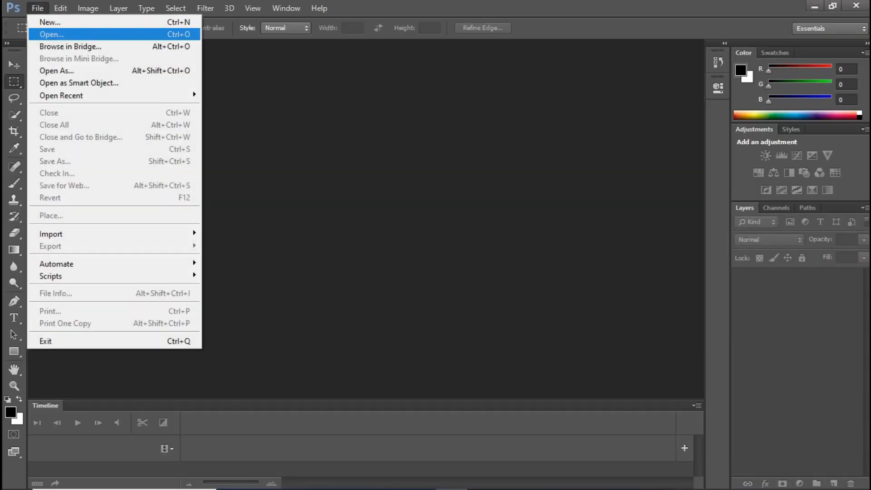
{"action": "key", "text": "Return"}
{"action": "left_click", "coordinate": [289, 241]}
{"action": "scroll", "coordinate": [394, 276], "scroll_direction": "down", "scroll_amount": 5}
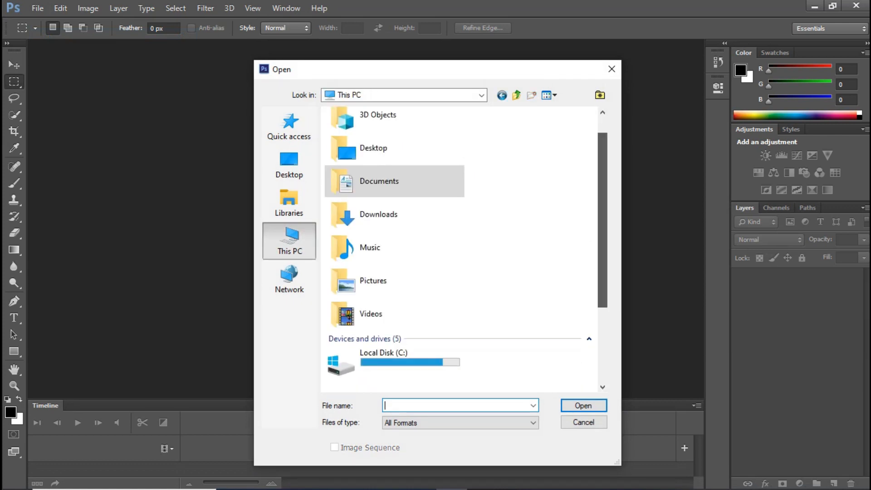
{"action": "double_click", "coordinate": [390, 277]}
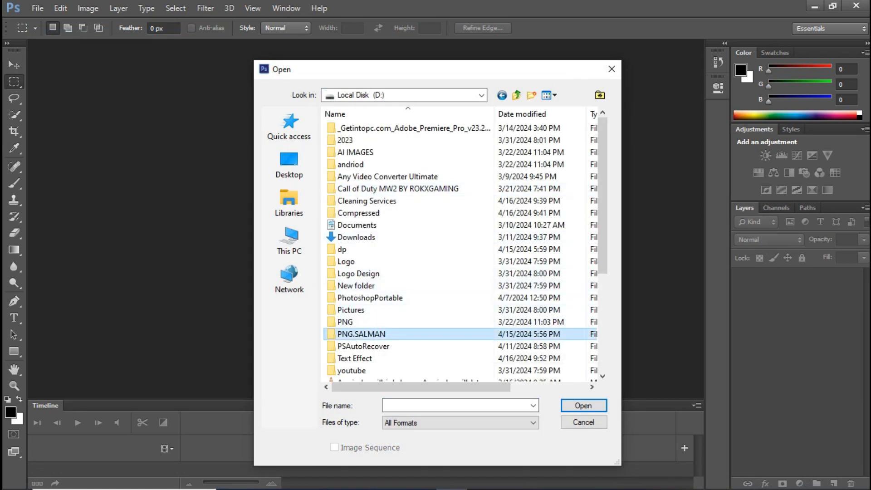
{"action": "double_click", "coordinate": [353, 334]}
{"action": "double_click", "coordinate": [356, 146]}
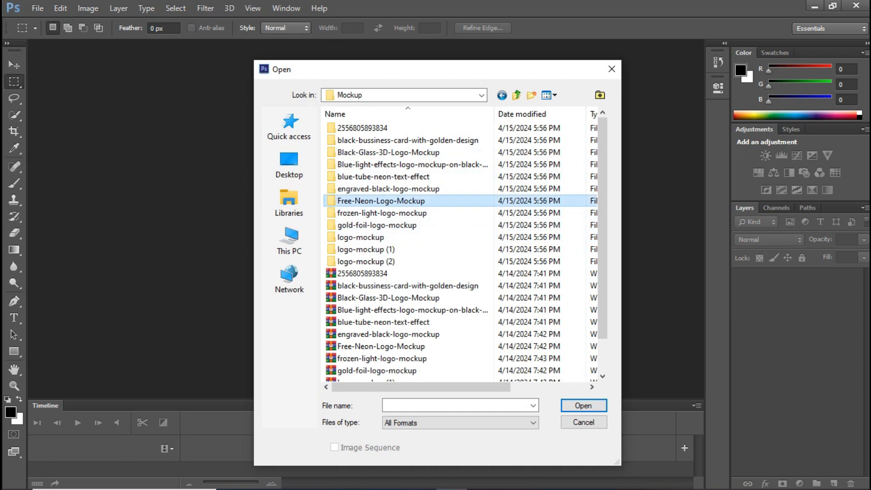
{"action": "left_click", "coordinate": [390, 200]}
{"action": "double_click", "coordinate": [390, 152]}
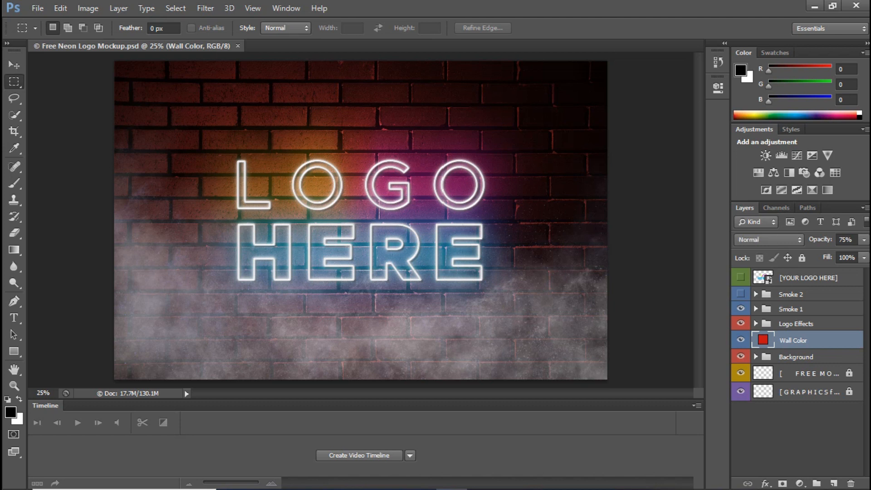
- Open the contents of the [YOUR LOGO HERE] smart object for editing, accepting the missing fonts
{"action": "double_click", "coordinate": [763, 277]}
{"action": "left_click", "coordinate": [496, 221]}
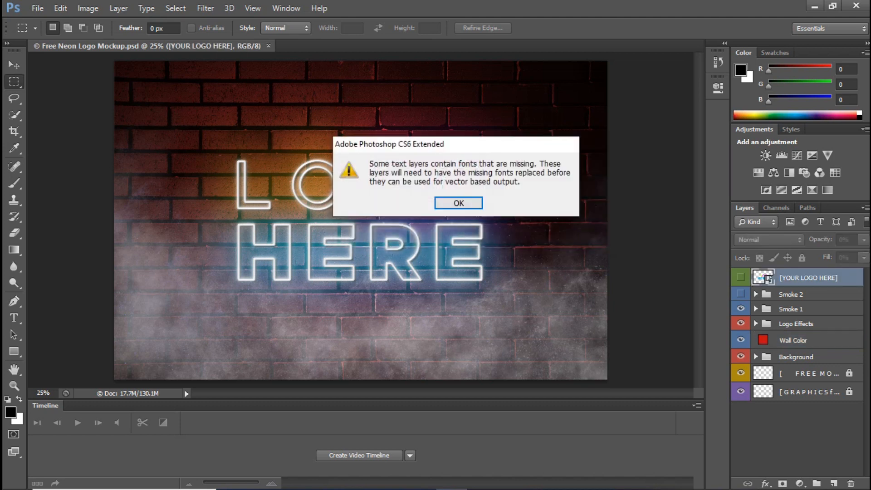
{"action": "key", "text": "Return"}
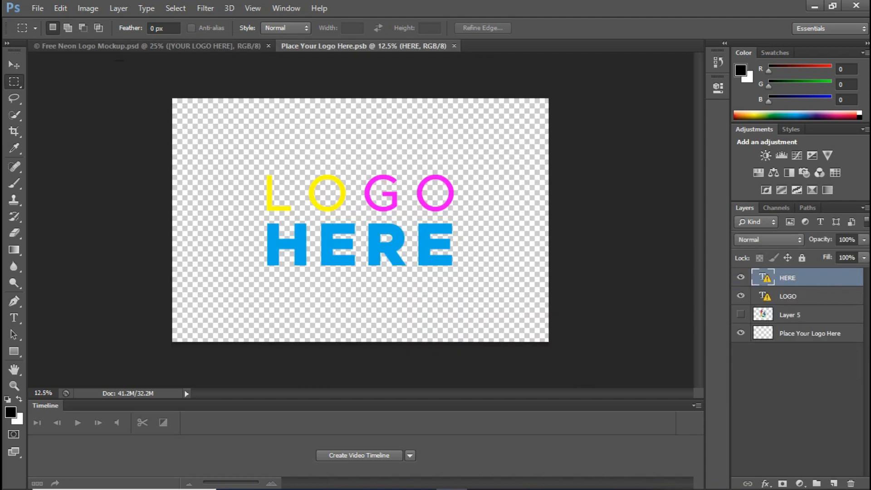
- Place the microsoft GIF from the Documents folder into the smart object's document
{"action": "left_click", "coordinate": [37, 8]}
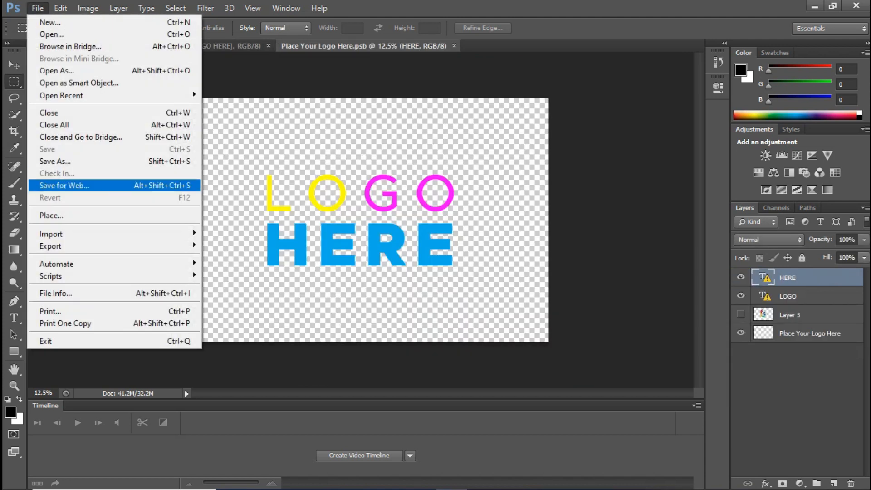
{"action": "left_click", "coordinate": [51, 215]}
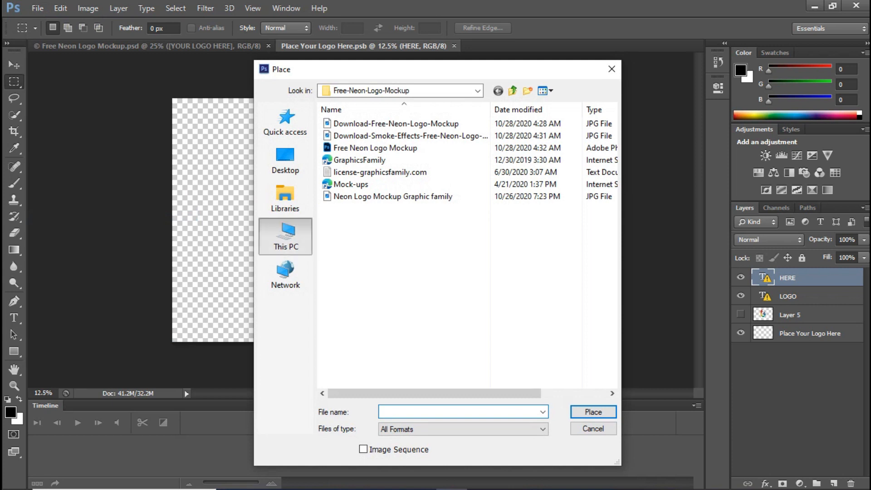
{"action": "left_click", "coordinate": [285, 236]}
{"action": "double_click", "coordinate": [363, 170]}
{"action": "double_click", "coordinate": [353, 338]}
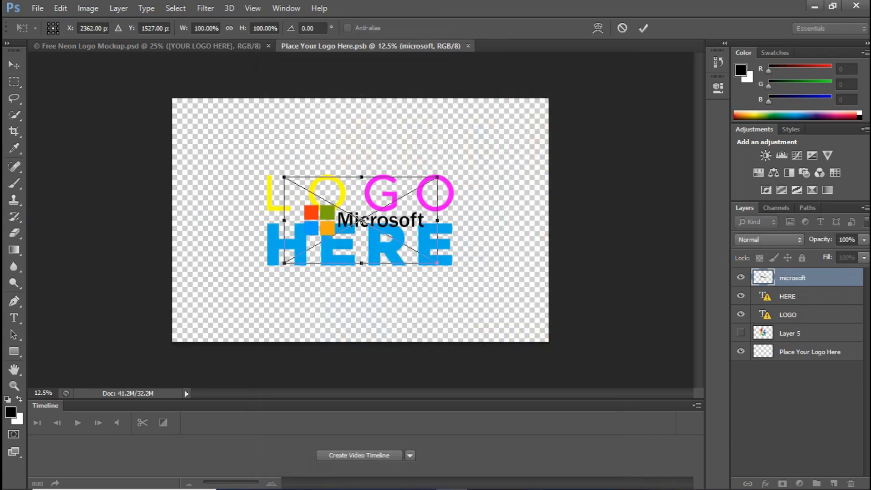
- Scale the placed Microsoft logo about its centre to about 172%, nudge it left to about X 2298.5 px and commit the placement
{"action": "left_click_drag", "start_coordinate": [437, 263], "coordinate": [491, 294]}
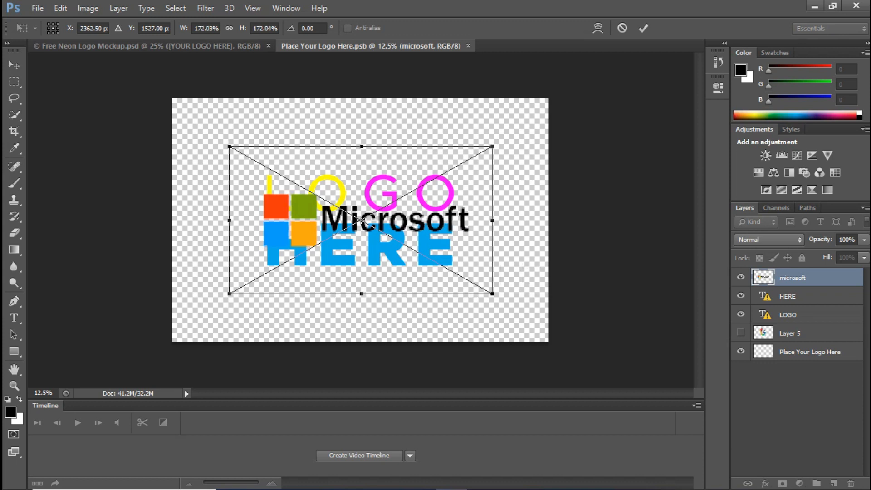
{"action": "key", "text": "Left"}
{"action": "key", "text": "Left"}
{"action": "key", "text": "Left"}
{"action": "key", "text": "Left"}
{"action": "key", "text": "Left"}
{"action": "key", "text": "Left"}
{"action": "key", "text": "Left"}
{"action": "key", "text": "Left"}
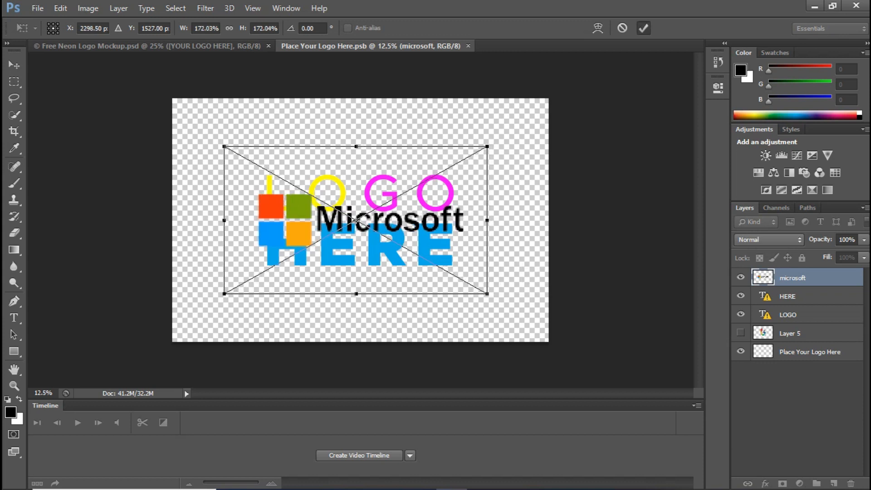
{"action": "left_click", "coordinate": [644, 28]}
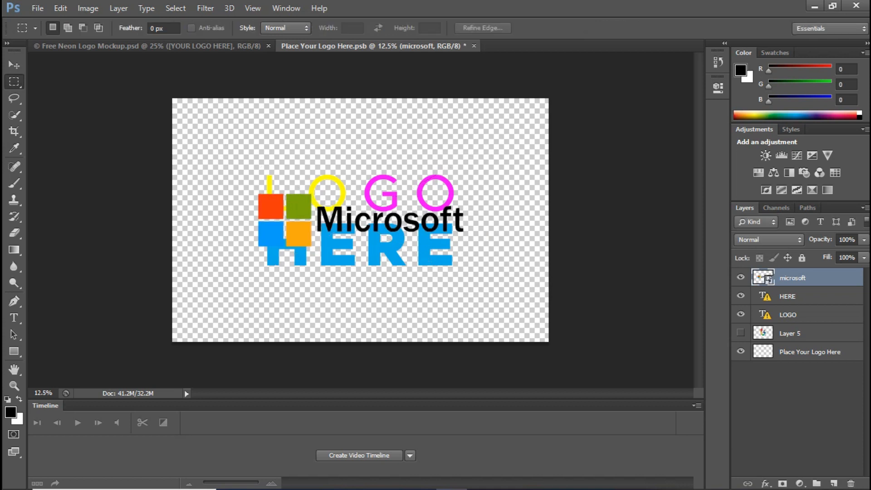
- Hide the HERE and LOGO text layers, and close the smart object's document with its changes saved
{"action": "left_click", "coordinate": [741, 315]}
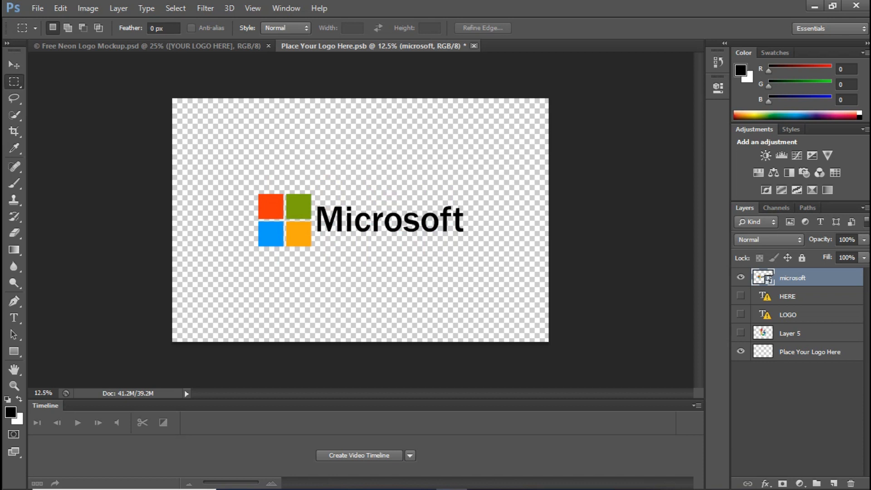
{"action": "left_click", "coordinate": [474, 46]}
{"action": "left_click", "coordinate": [396, 196]}
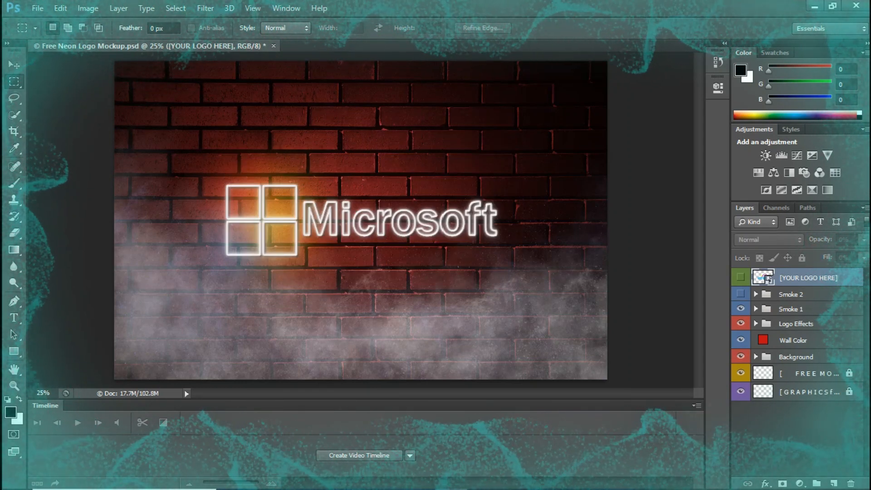
- Hide the mockup's Wall Color layer to remove the red tint from the bricks
{"action": "left_click", "coordinate": [741, 340]}
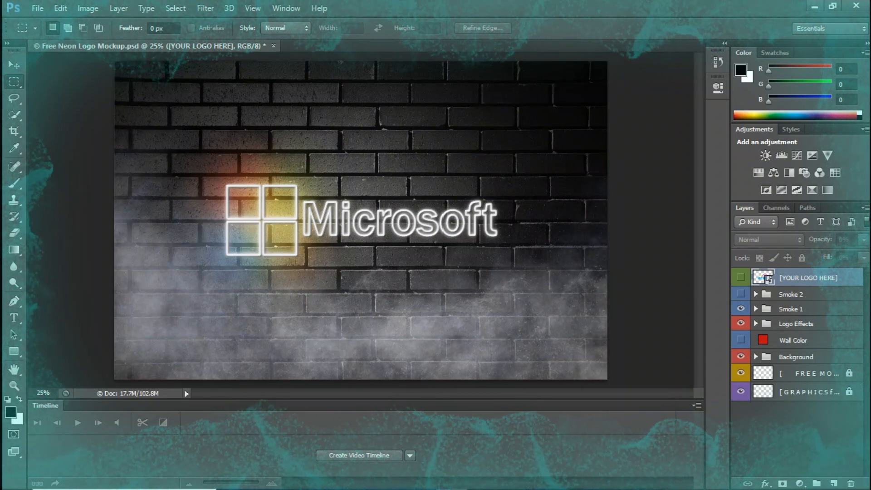
{"action": "left_click", "coordinate": [741, 340]}
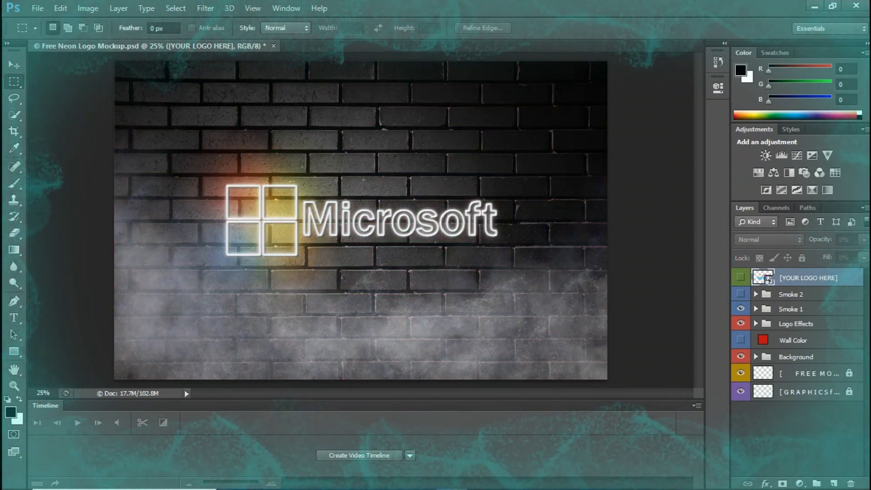